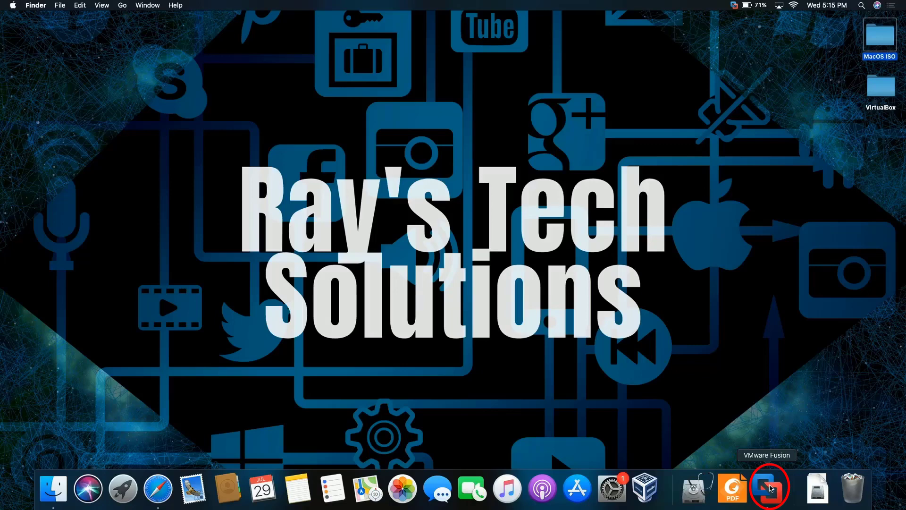
# Launch VMware Fusion and start a new virtual machine from the + menu.
pyautogui.click(770, 489)
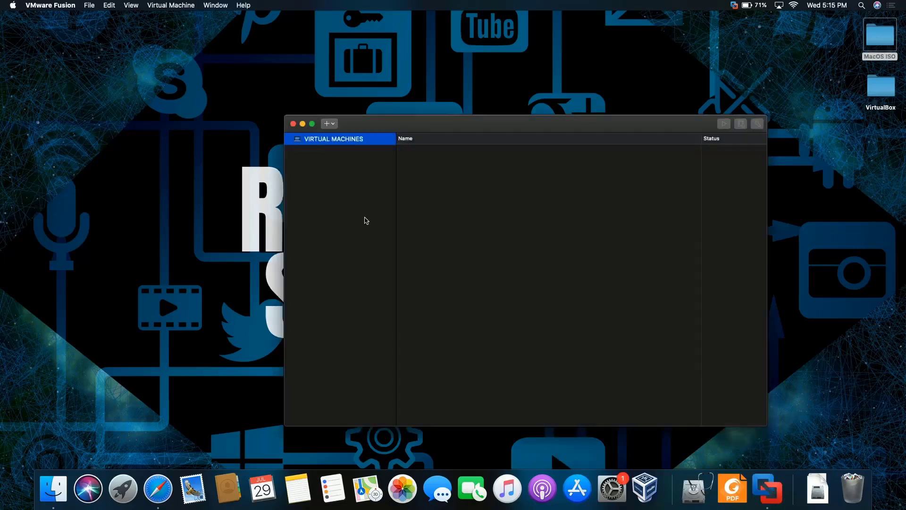
pyautogui.click(329, 125)
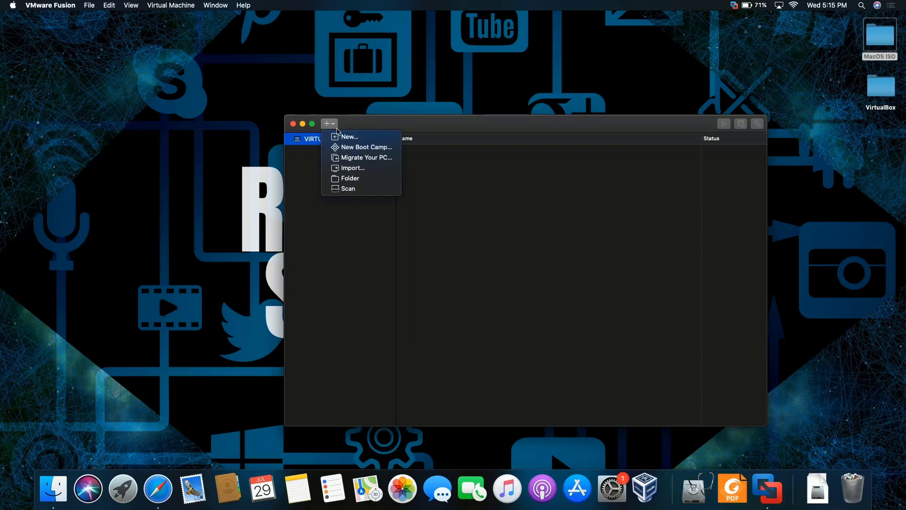
pyautogui.click(340, 138)
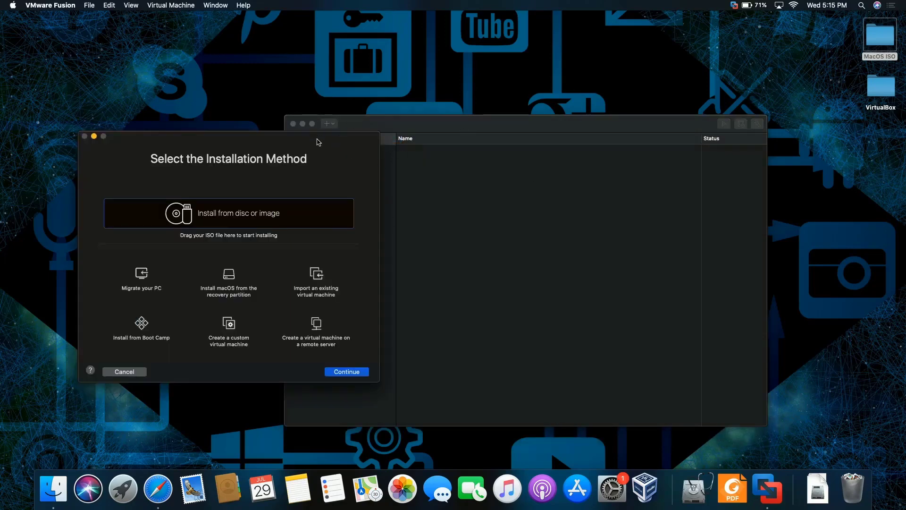
pyautogui.moveTo(319, 142); pyautogui.dragTo(669, 68)
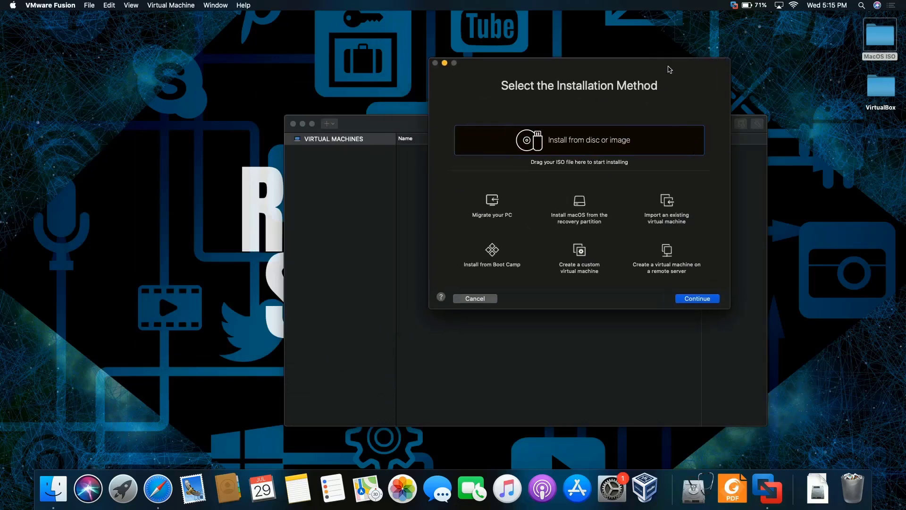
# Open the MacOS ISO folder and drag MAC OS X Lion.iso into the installation method dialog.
pyautogui.click(884, 41)
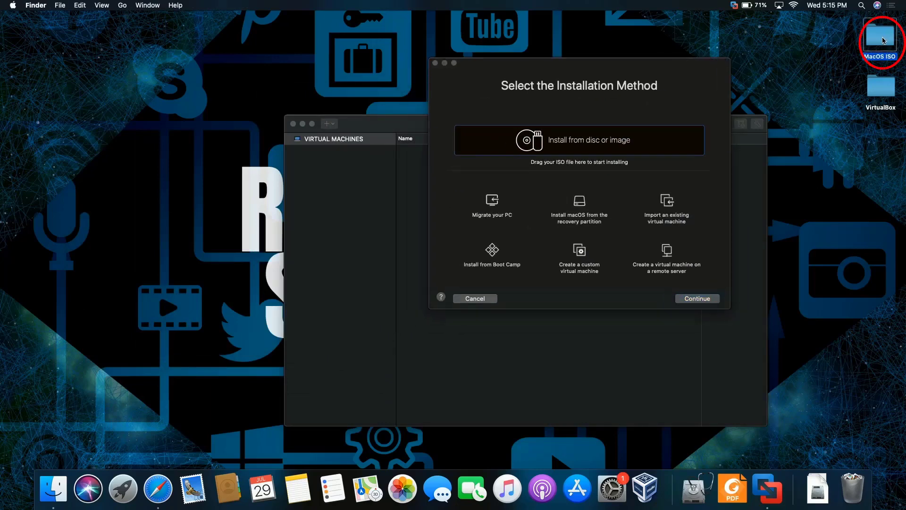
pyautogui.doubleClick(884, 40)
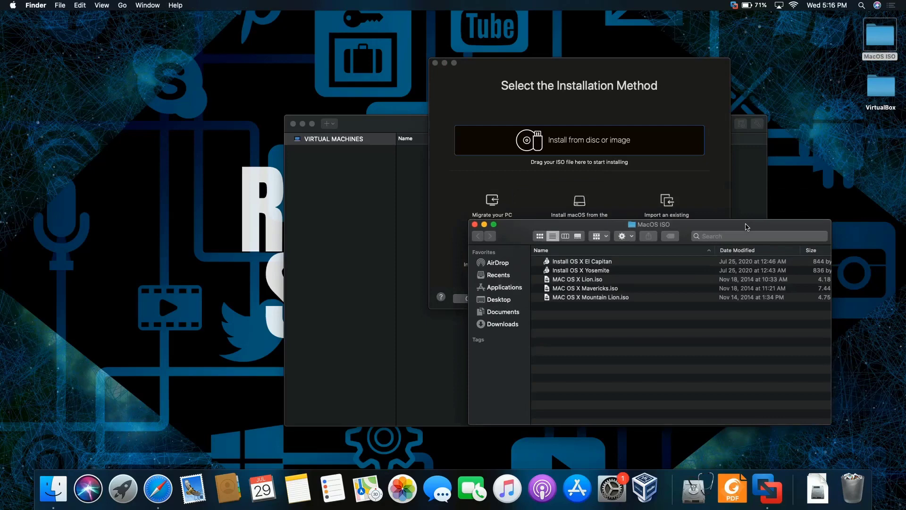
pyautogui.moveTo(748, 227); pyautogui.dragTo(300, 192)
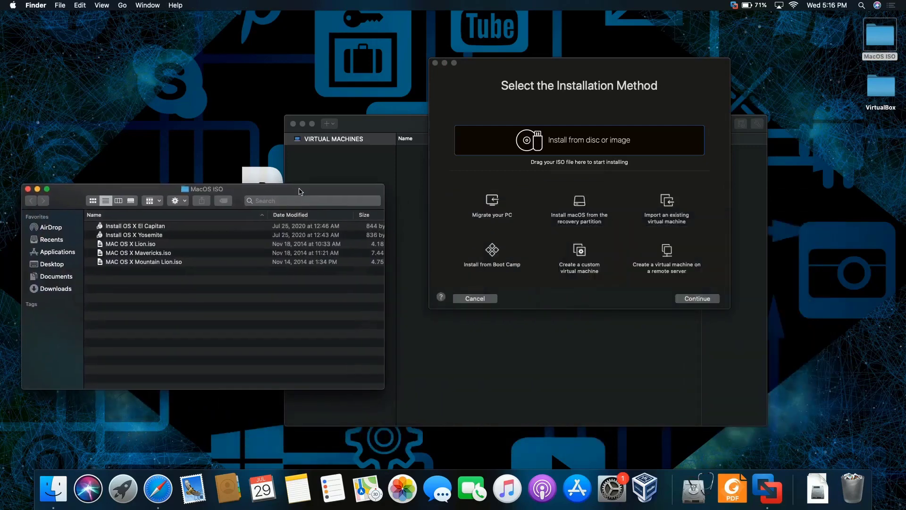
pyautogui.click(163, 245)
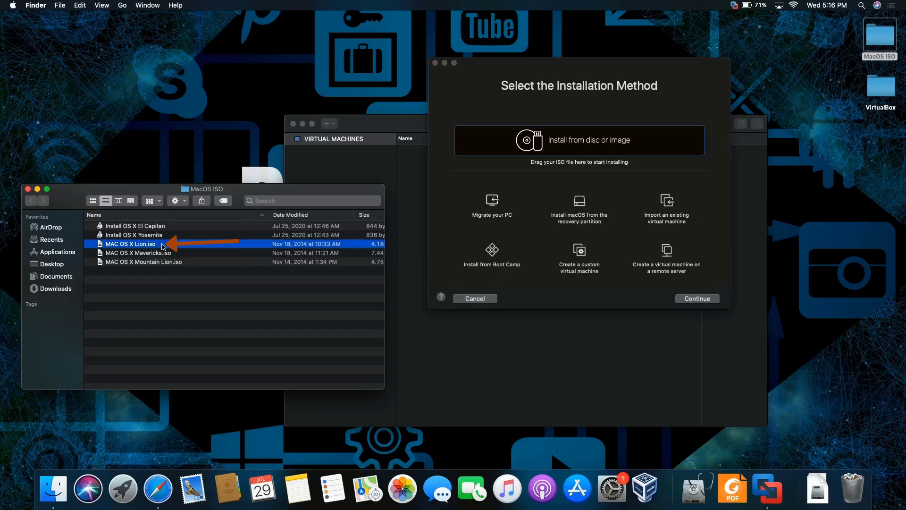
pyautogui.moveTo(162, 245); pyautogui.dragTo(578, 149)
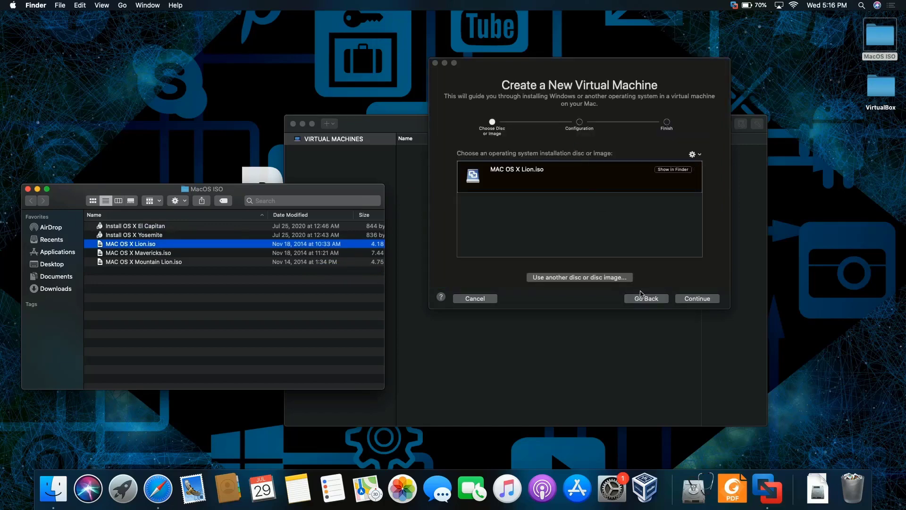
# Continue with the Lion image and pick Mac OS X 10.7 as the guest operating system.
pyautogui.click(702, 302)
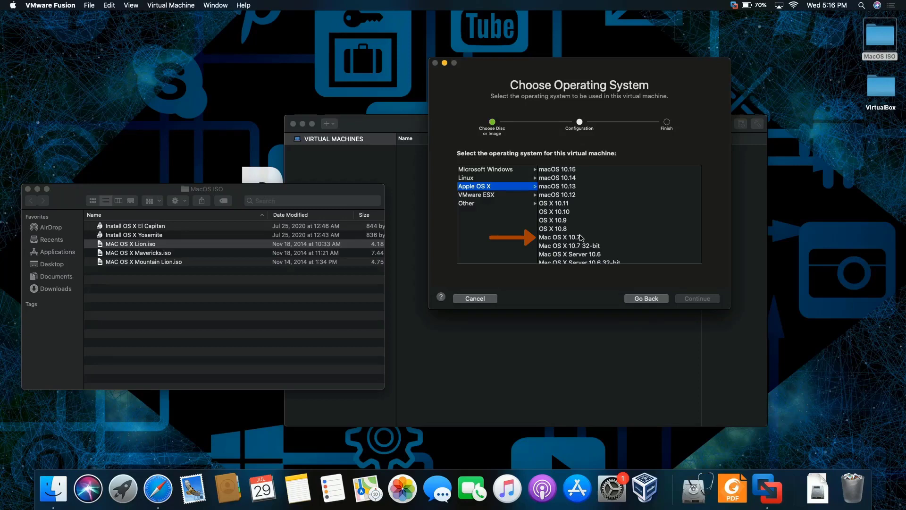
pyautogui.click(581, 239)
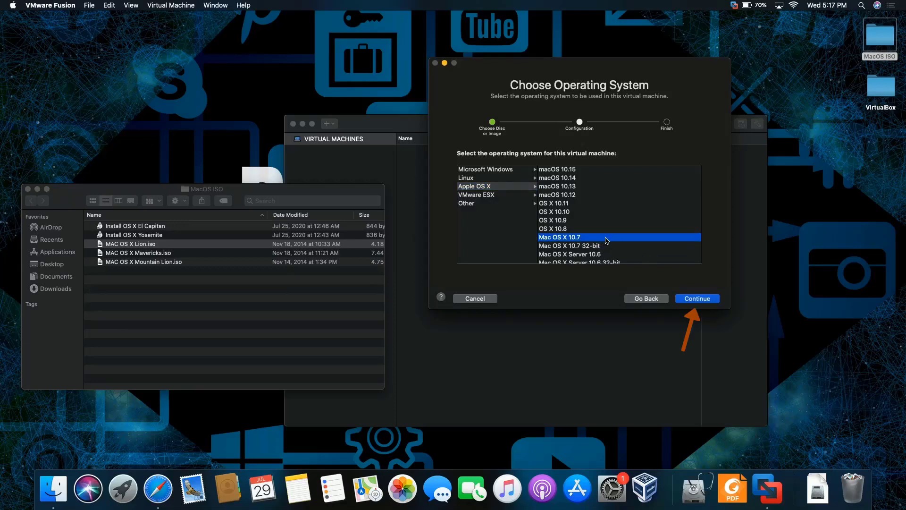
pyautogui.click(711, 299)
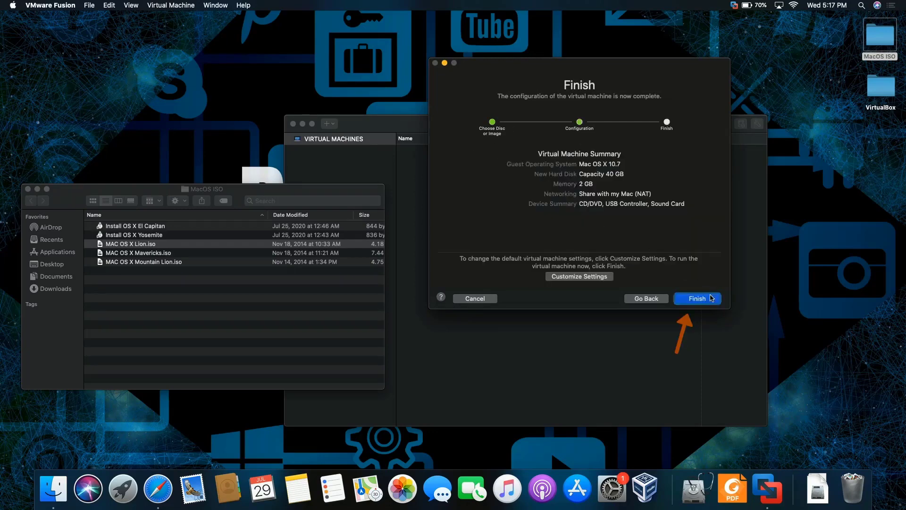
# Finish the wizard, save the VM as Mac OS X 10.7, and start it.
pyautogui.click(711, 297)
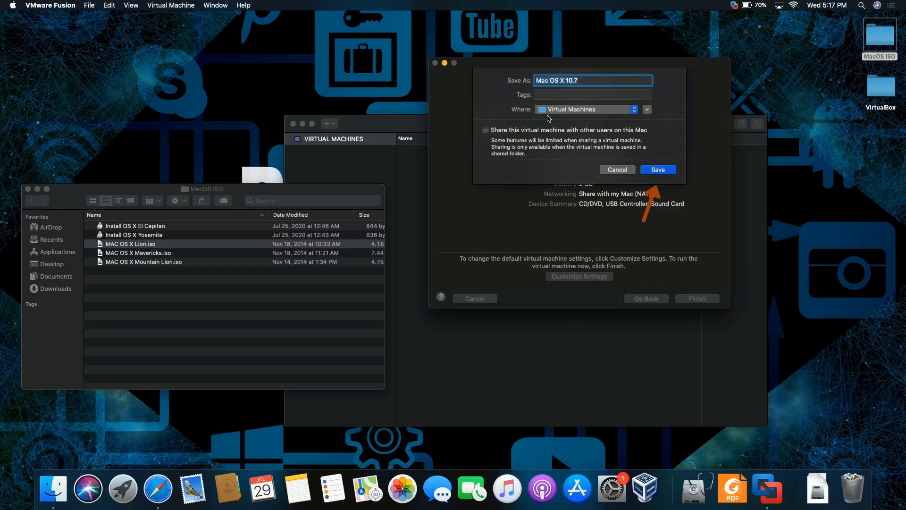
pyautogui.click(659, 170)
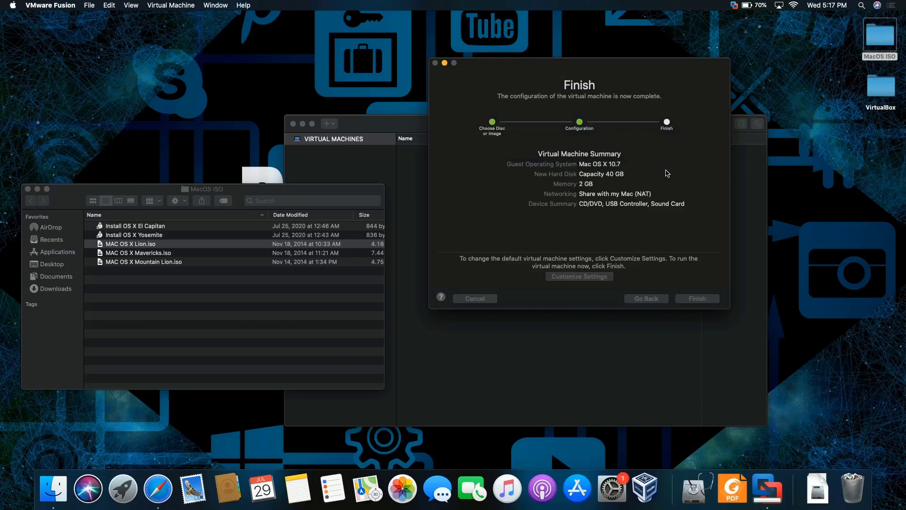
pyautogui.press('Return')
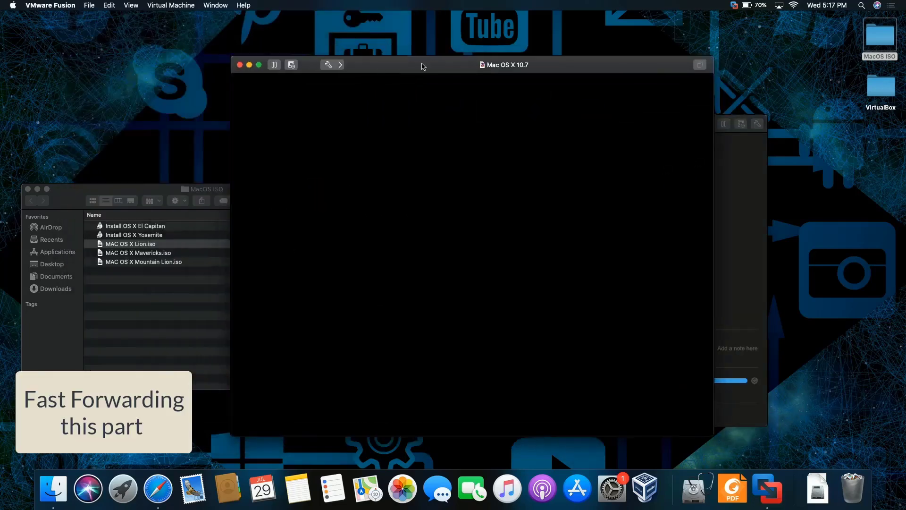
pyautogui.moveTo(423, 67); pyautogui.dragTo(390, 49)
pyautogui.click(89, 188)
pyautogui.click(28, 189)
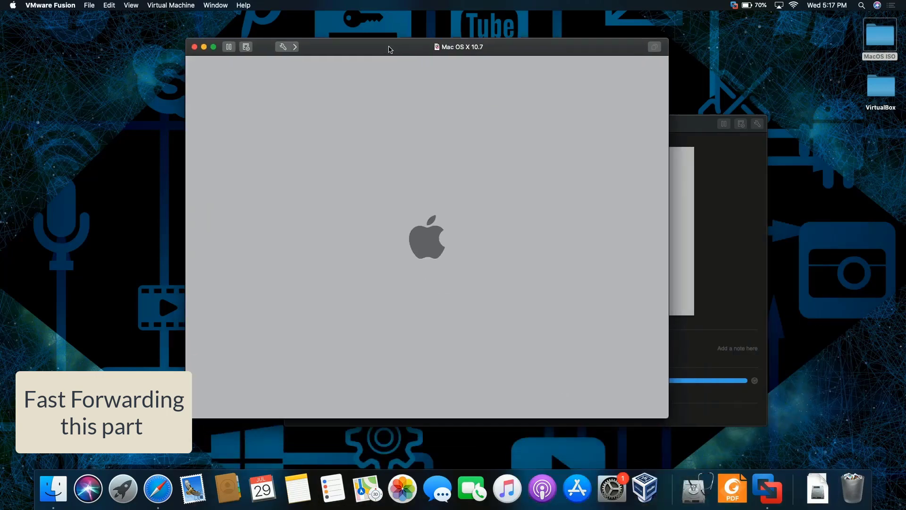
pyautogui.click(283, 46)
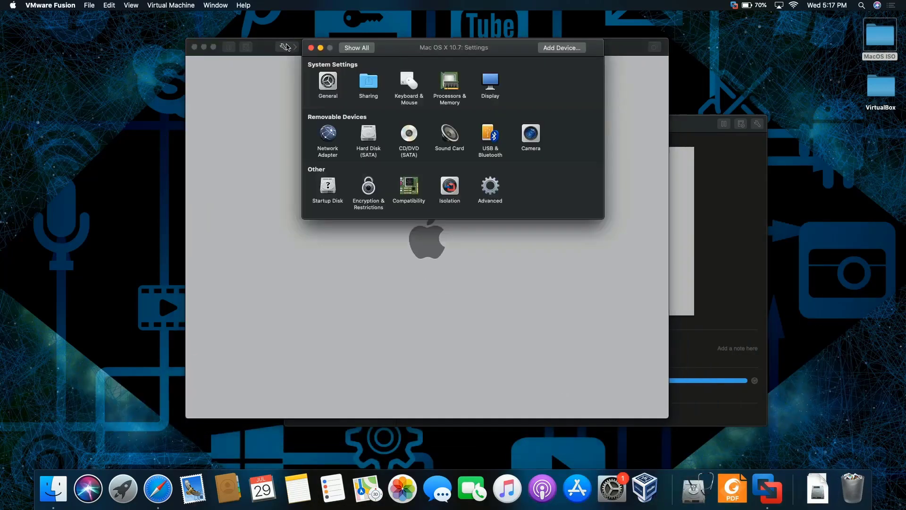
pyautogui.click(311, 46)
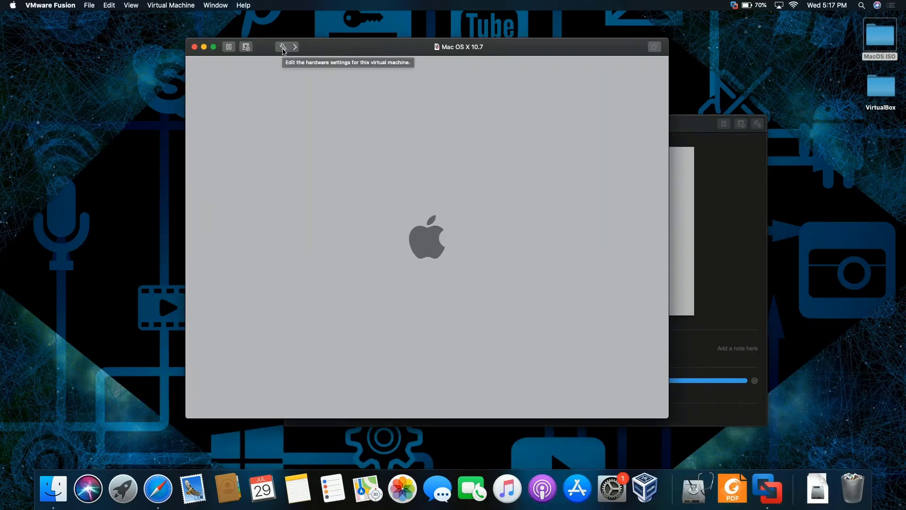
pyautogui.click(282, 47)
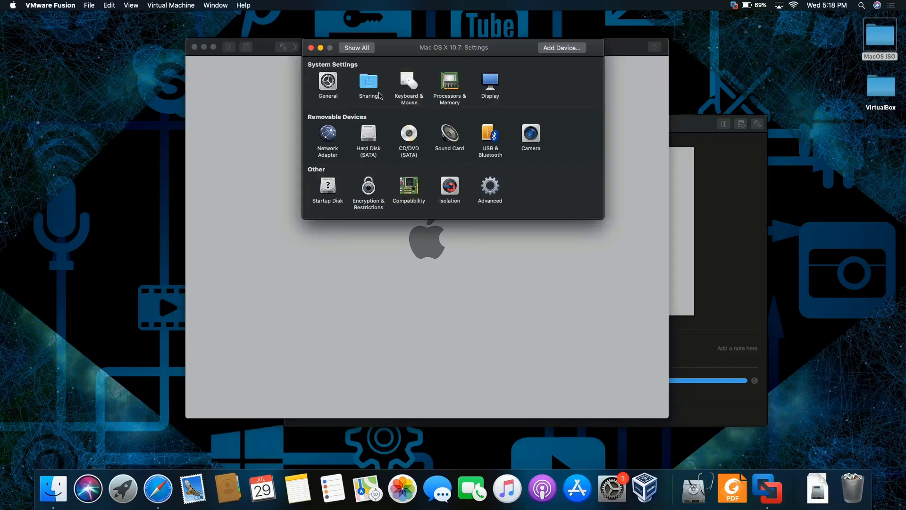
pyautogui.click(449, 89)
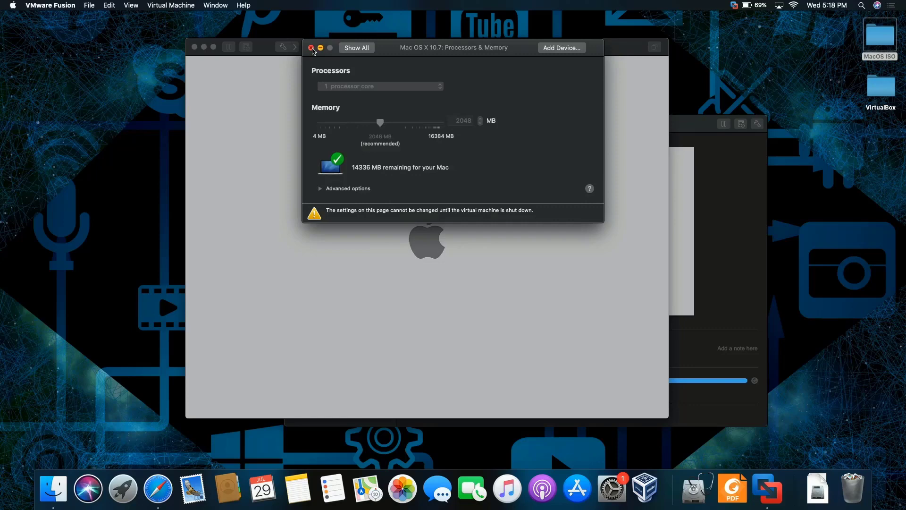
pyautogui.click(356, 49)
pyautogui.click(311, 48)
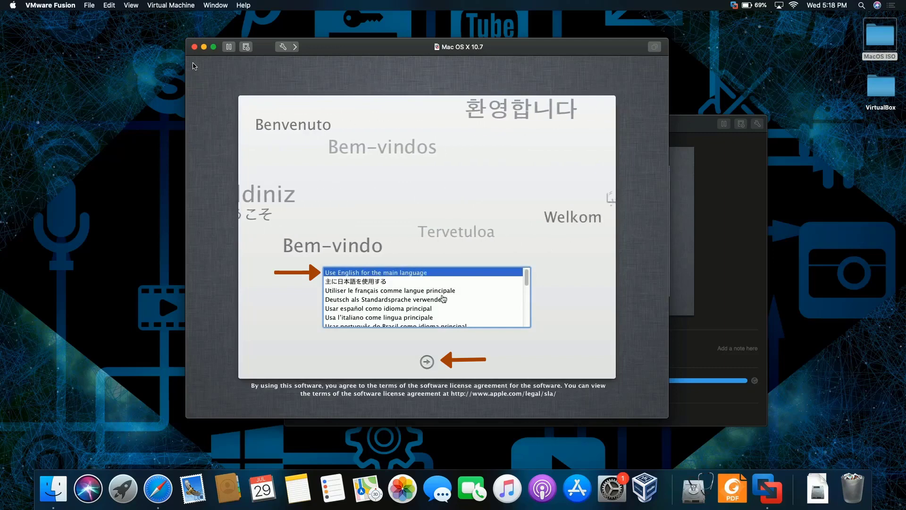
# Confirm English as the installer language and launch Disk Utility from Mac OS X Utilities.
pyautogui.click(194, 66)
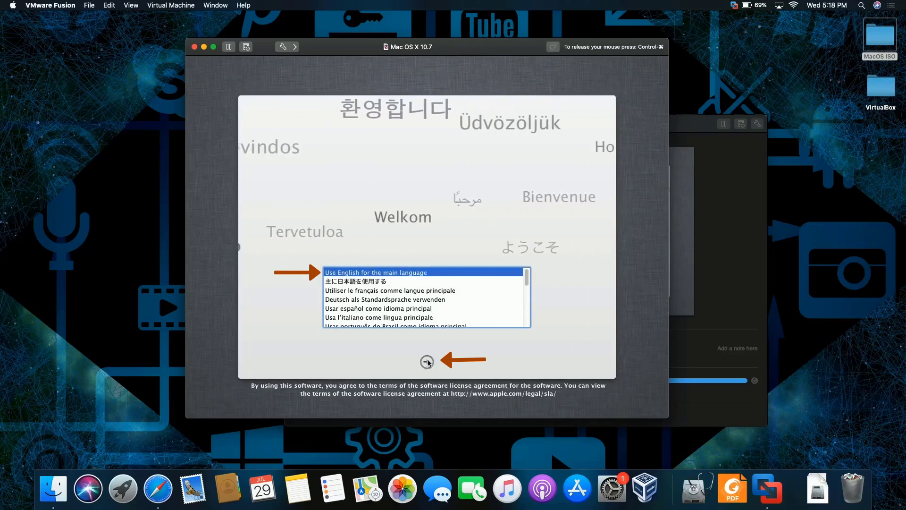
pyautogui.click(427, 362)
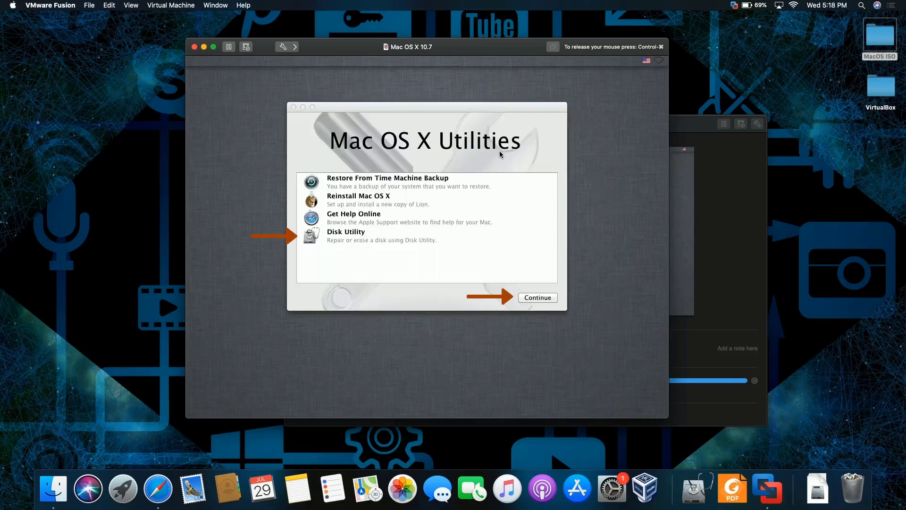
pyautogui.click(408, 239)
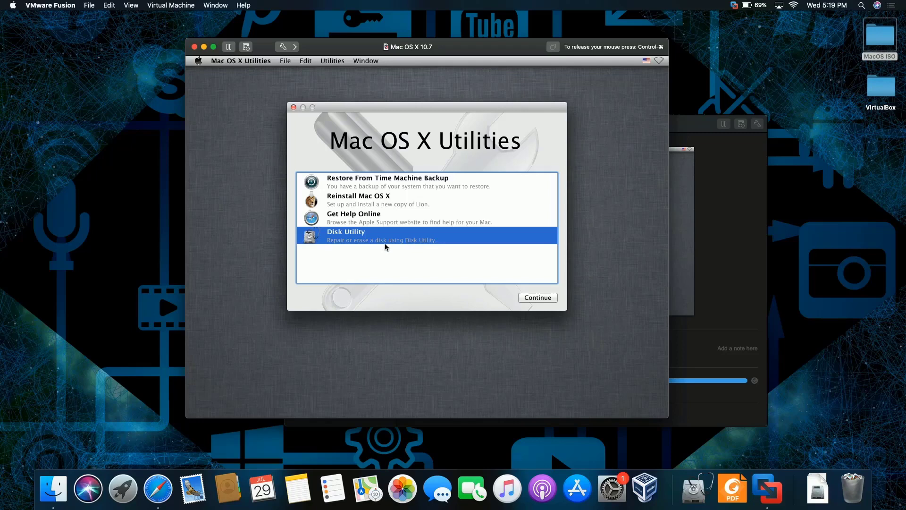
pyautogui.click(540, 298)
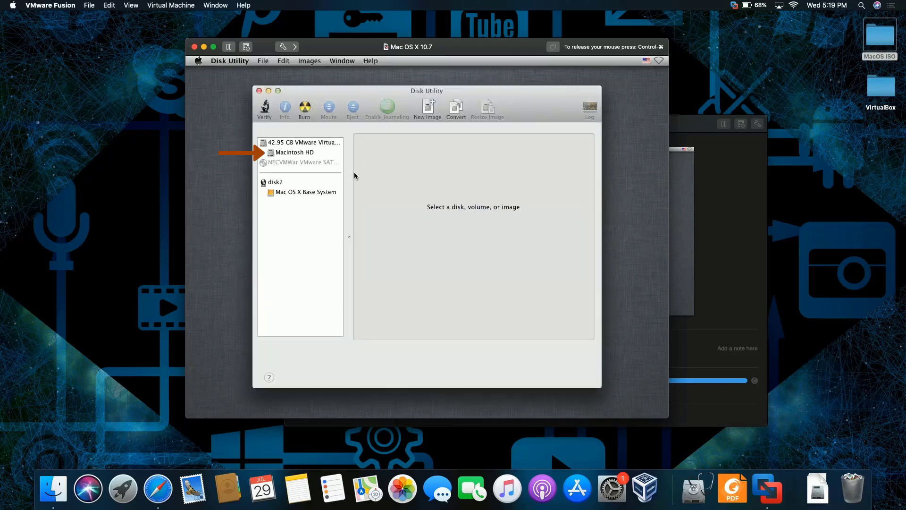
pyautogui.click(316, 152)
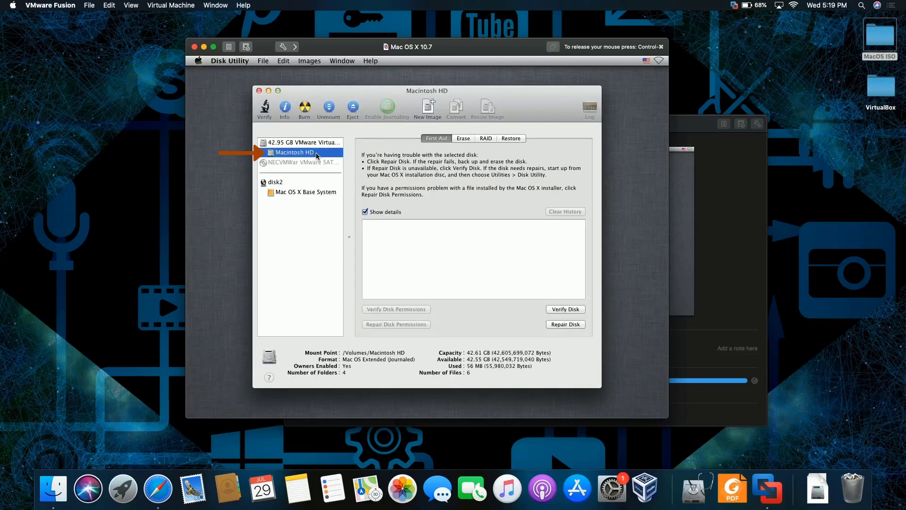
pyautogui.click(260, 90)
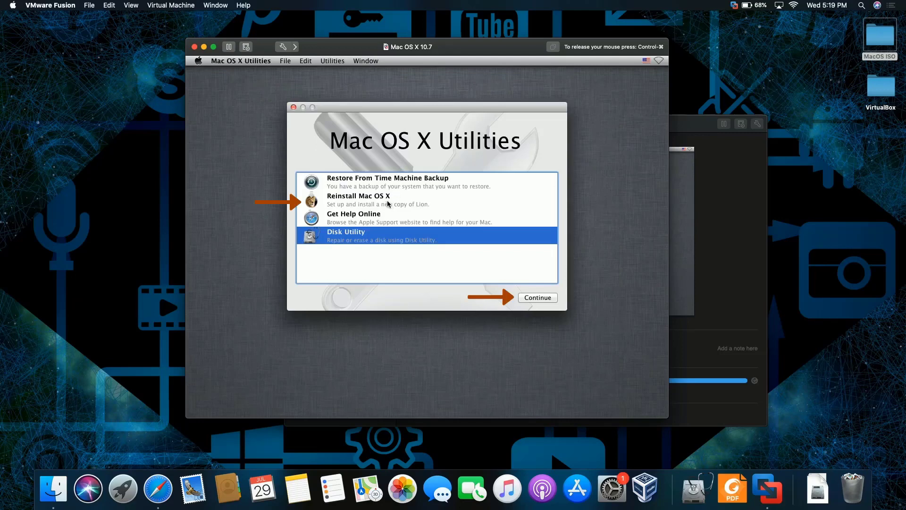
# Choose Reinstall Mac OS X, agree to the Lion license, and select Macintosh HD as the target disk.
pyautogui.click(388, 204)
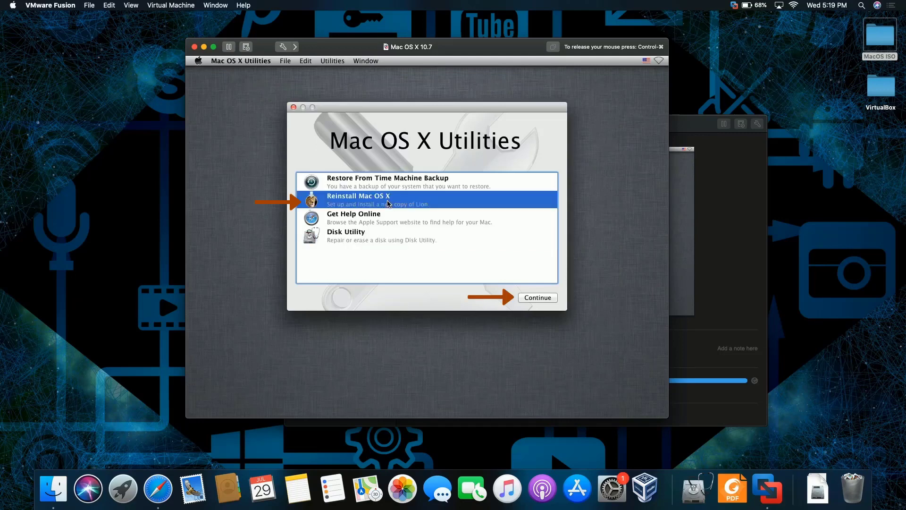
pyautogui.click(537, 297)
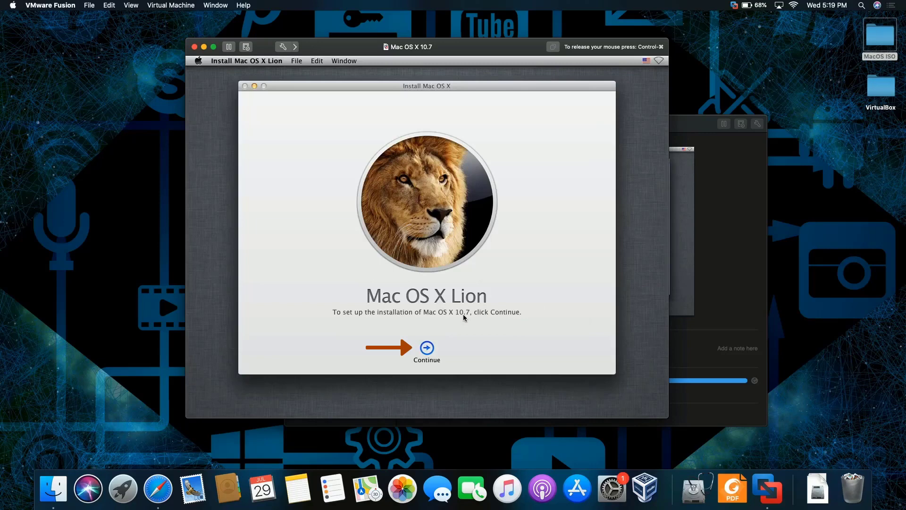
pyautogui.click(427, 348)
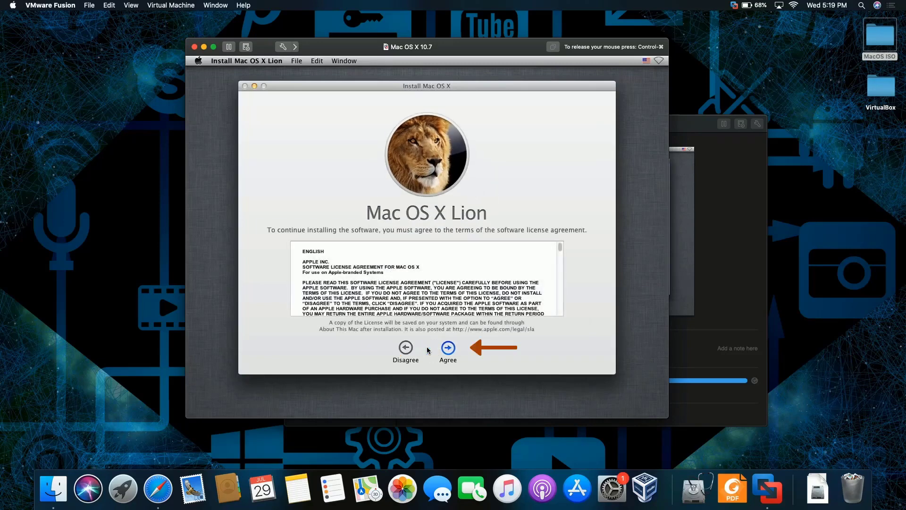
pyautogui.click(448, 347)
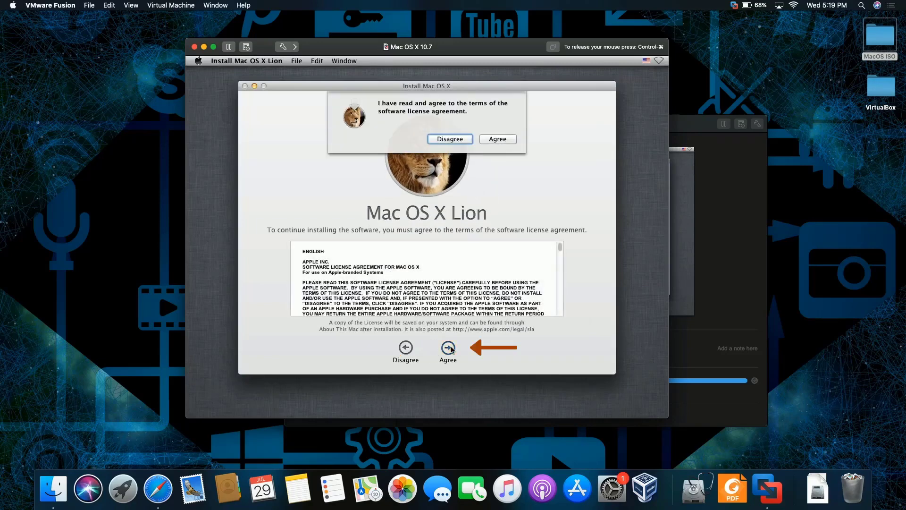
pyautogui.click(498, 139)
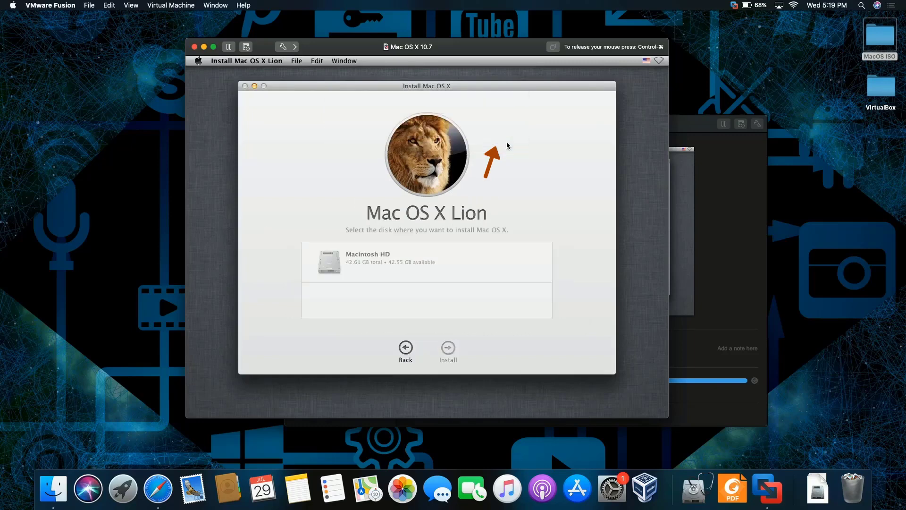
pyautogui.click(403, 258)
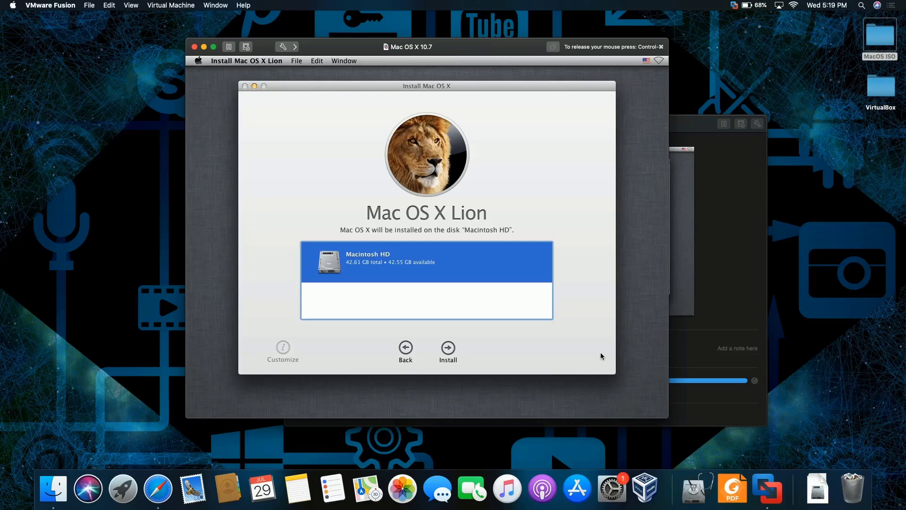
# Install Lion onto Macintosh HD and wait until the Welcome country screen appears.
pyautogui.click(448, 349)
pyautogui.hotkey('ctrl', 'space')
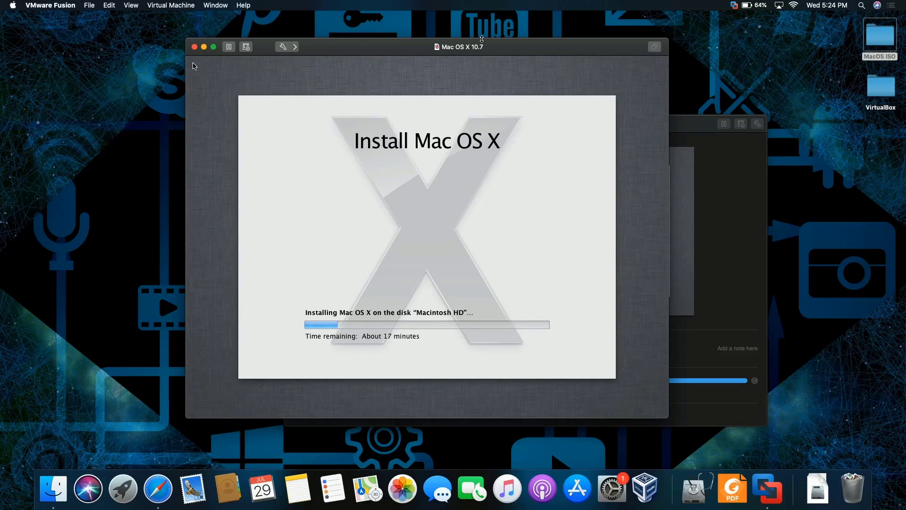
pyautogui.click(428, 238)
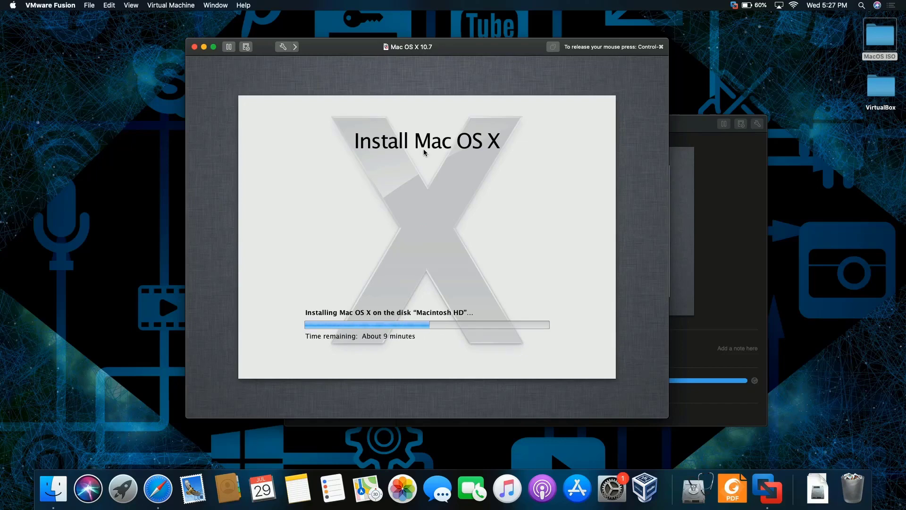
pyautogui.press('ctrl+super')
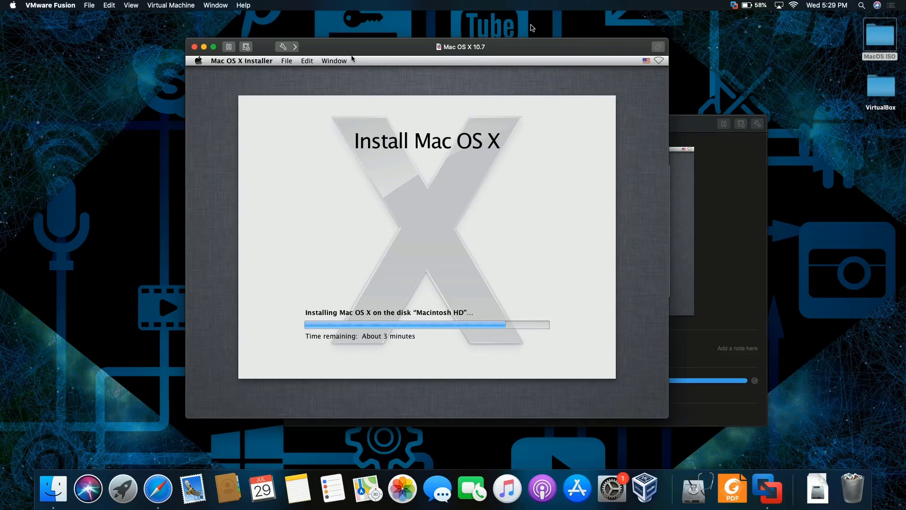
pyautogui.click(429, 240)
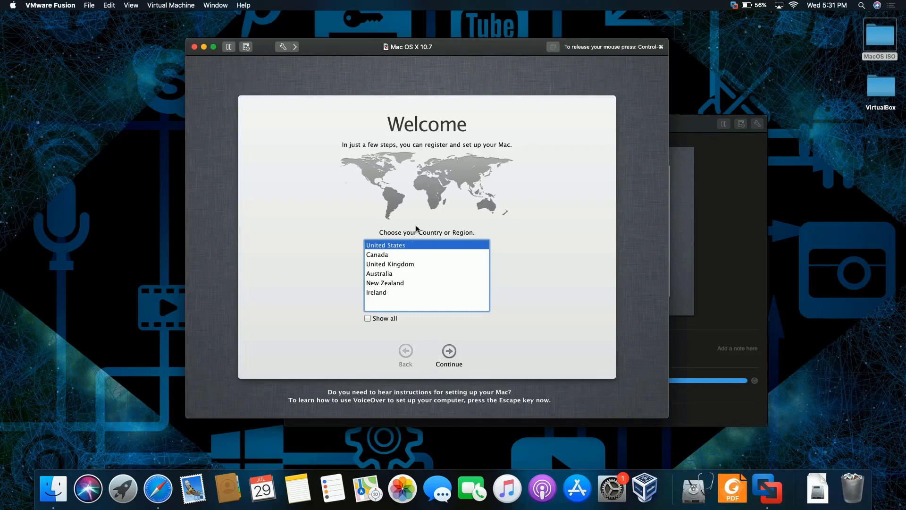
# Keep United States and the U.S. keyboard, then skip data transfer, Apple ID and registration.
pyautogui.click(449, 352)
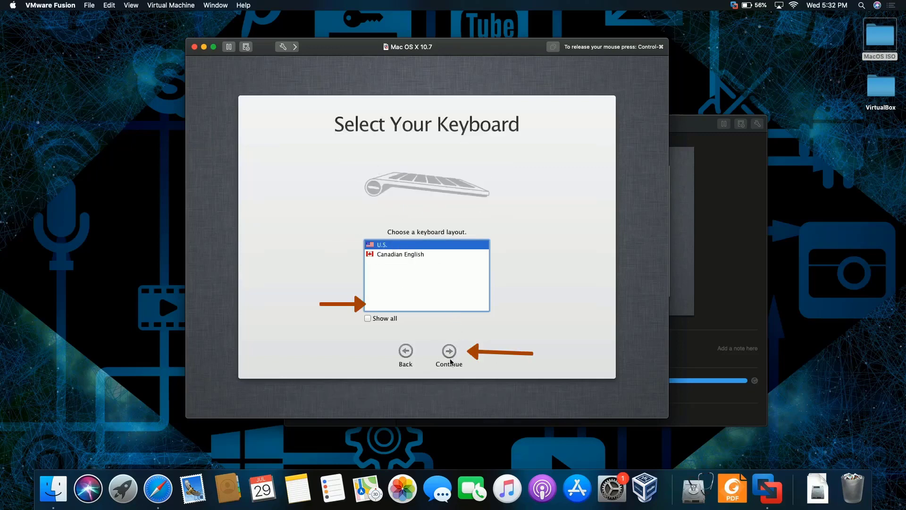
pyautogui.click(449, 352)
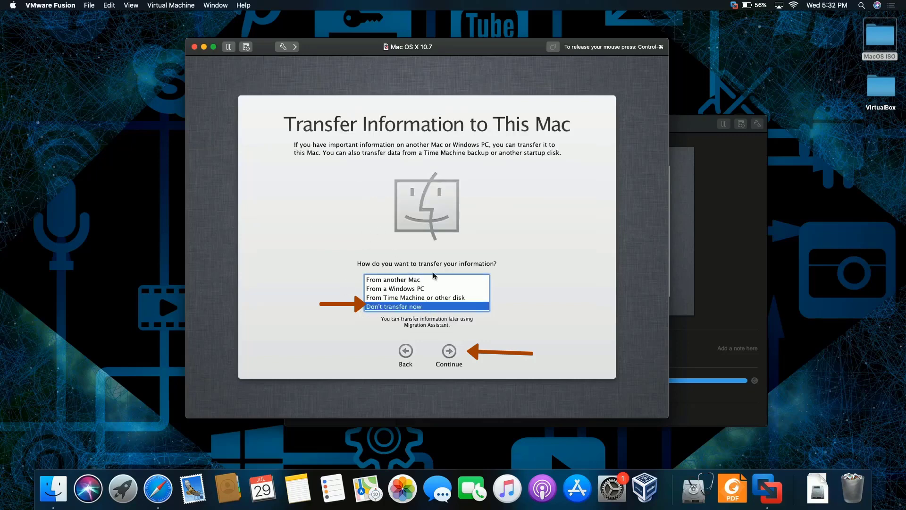
pyautogui.click(451, 352)
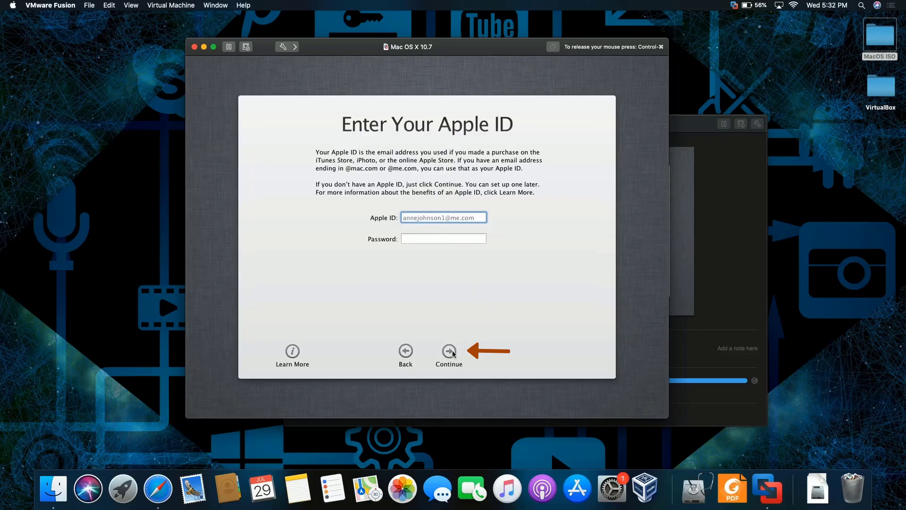
pyautogui.click(449, 353)
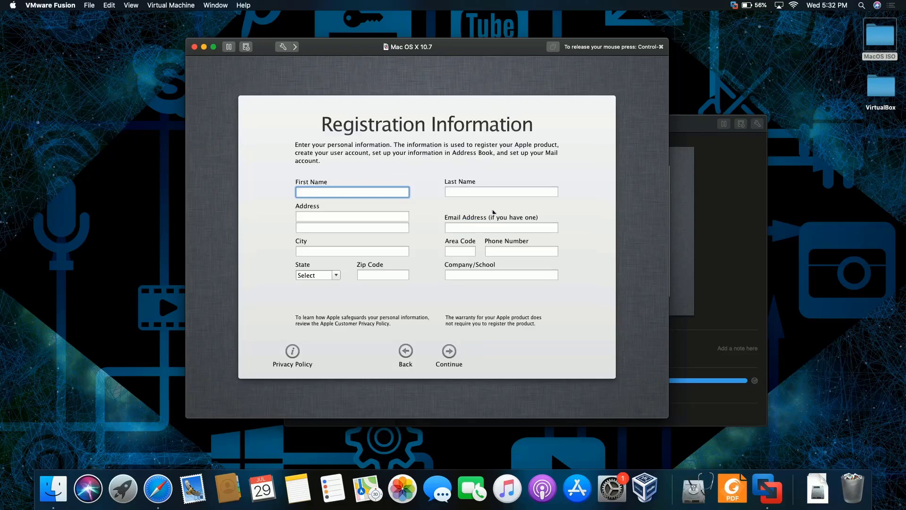
pyautogui.click(450, 352)
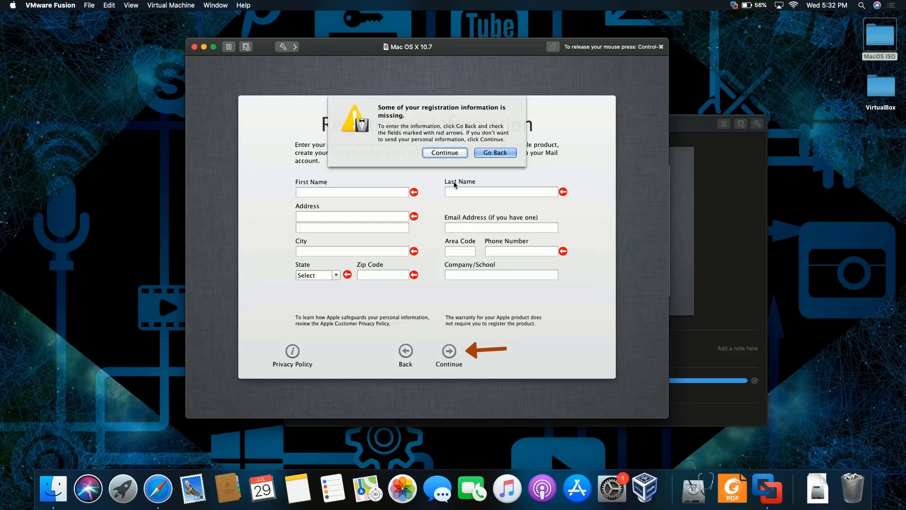
pyautogui.click(444, 152)
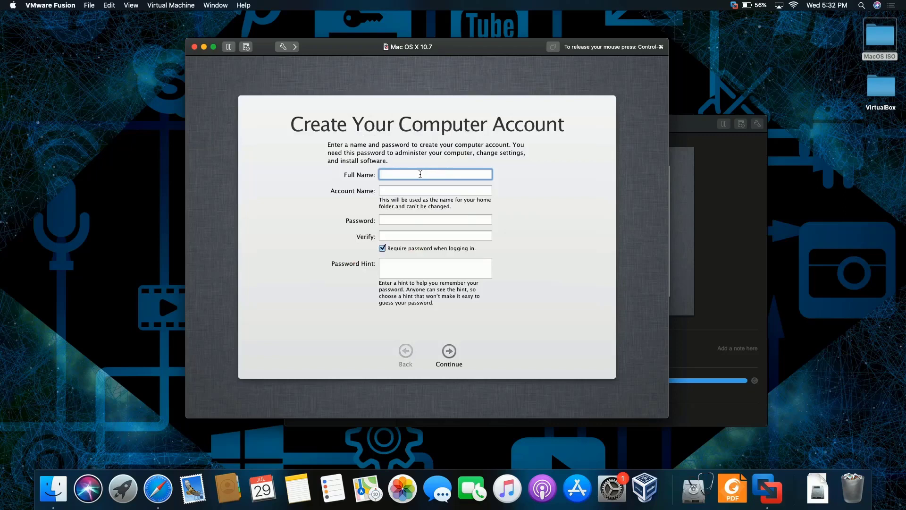
# Enter the user's full name and correct the account name to match it.
pyautogui.write('Ray')
pyautogui.press('Tab')
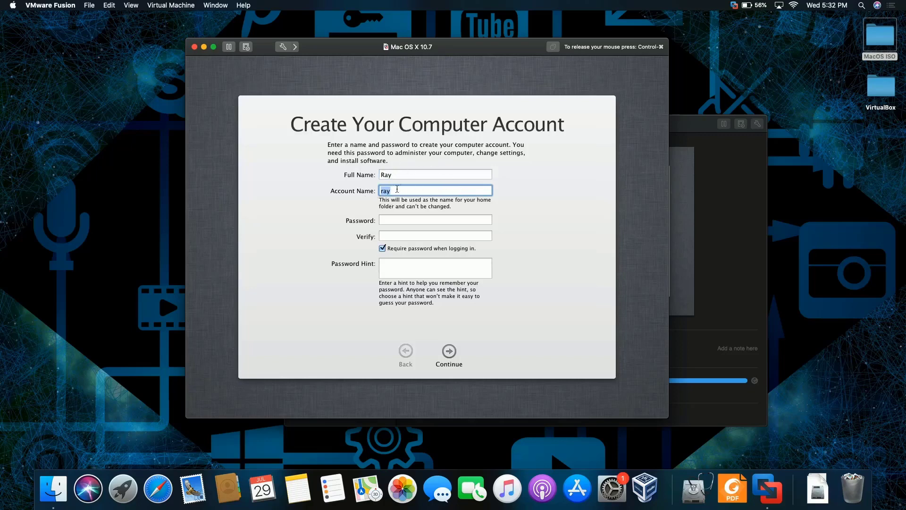
pyautogui.press('BackSpace')
pyautogui.write('hi')
pyautogui.press('BackSpace')
pyautogui.write('Ray')
# Enter and verify the account password, toggle the login password option, and create the account without a hint.
pyautogui.click(411, 221)
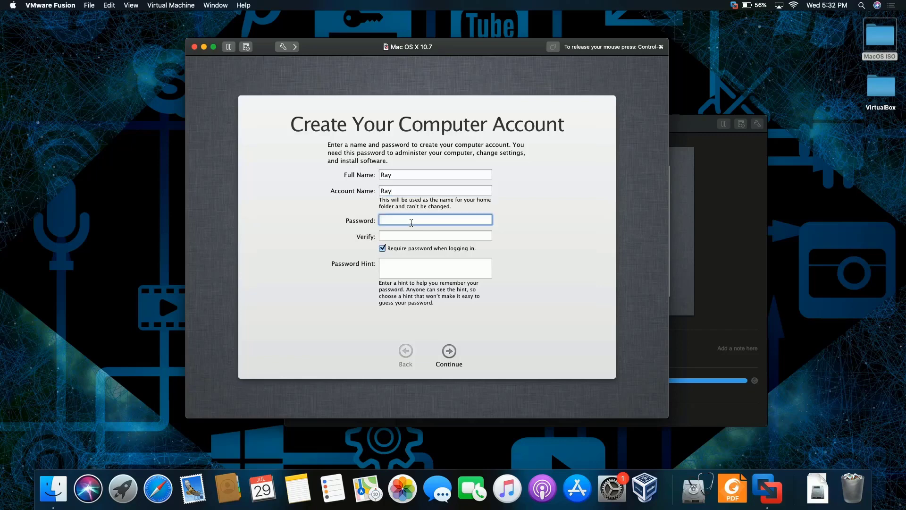
pyautogui.press('Tab')
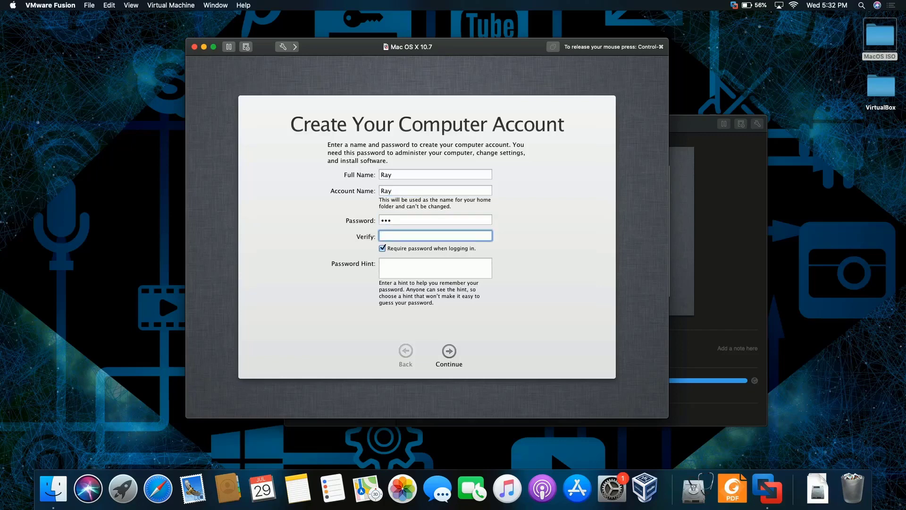
pyautogui.click(382, 248)
pyautogui.click(452, 352)
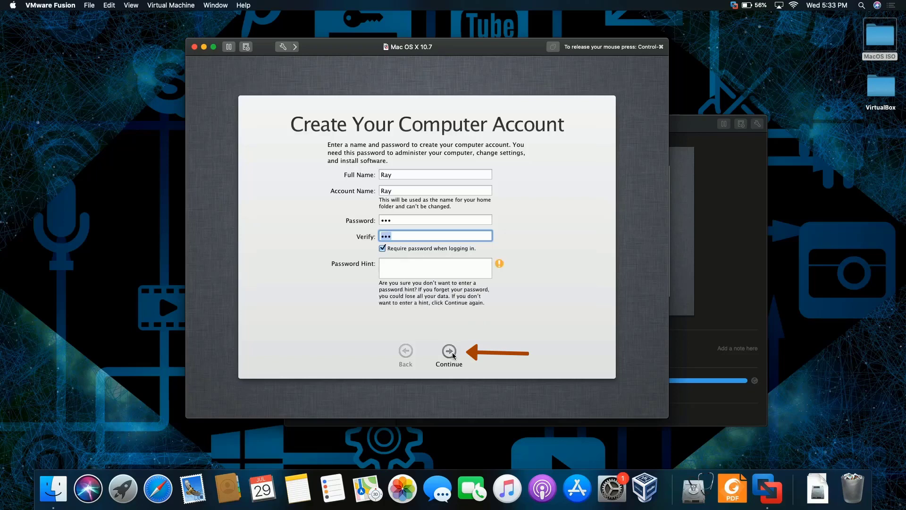
pyautogui.click(452, 352)
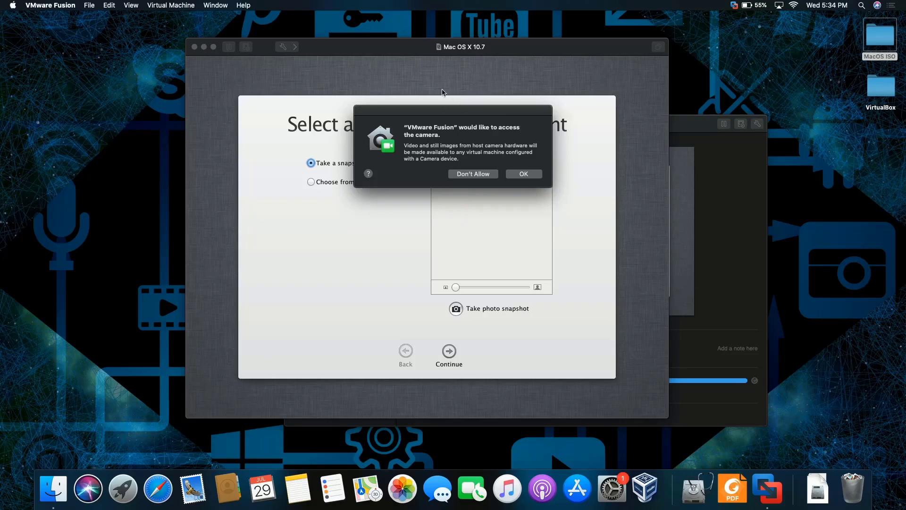
# Deny camera access and set the owl from the picture library as the account picture.
pyautogui.click(459, 178)
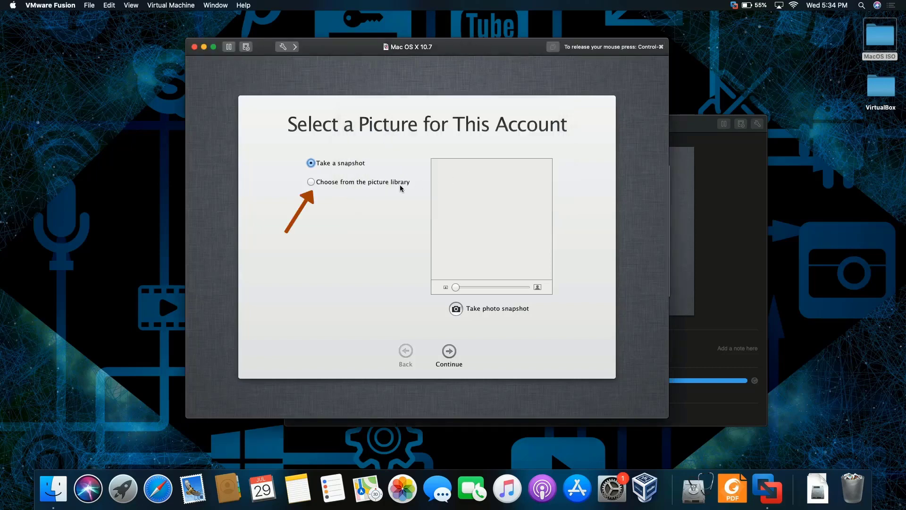
pyautogui.click(309, 184)
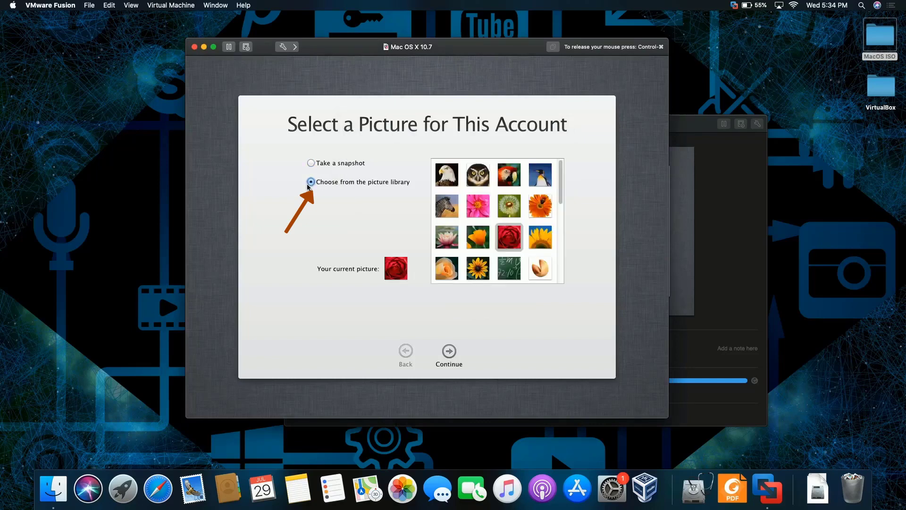
pyautogui.click(480, 174)
pyautogui.click(449, 358)
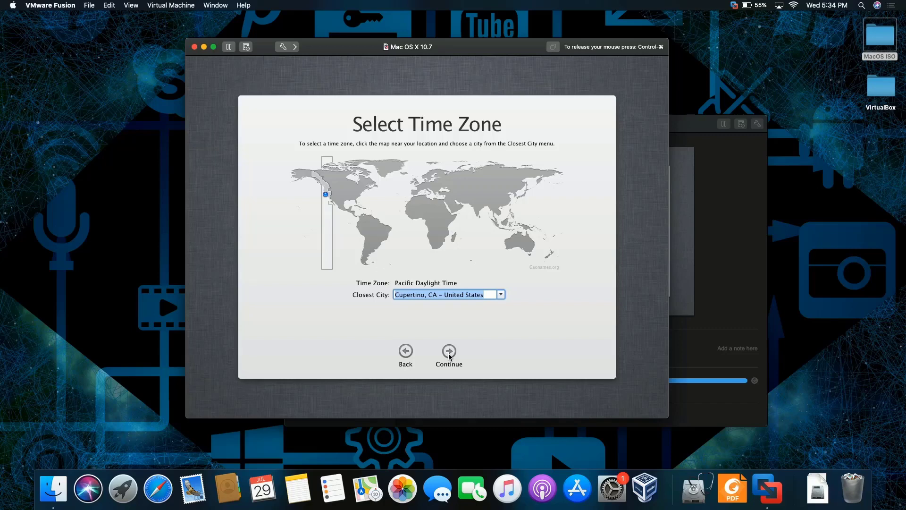
# Pick the Eastern time zone with New York on the map and finish with Start Using Lion.
pyautogui.click(363, 192)
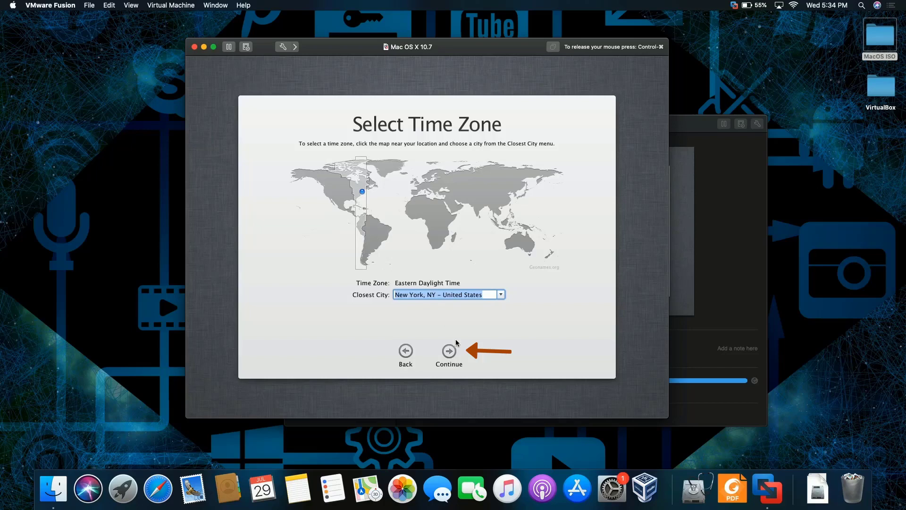
pyautogui.click(450, 351)
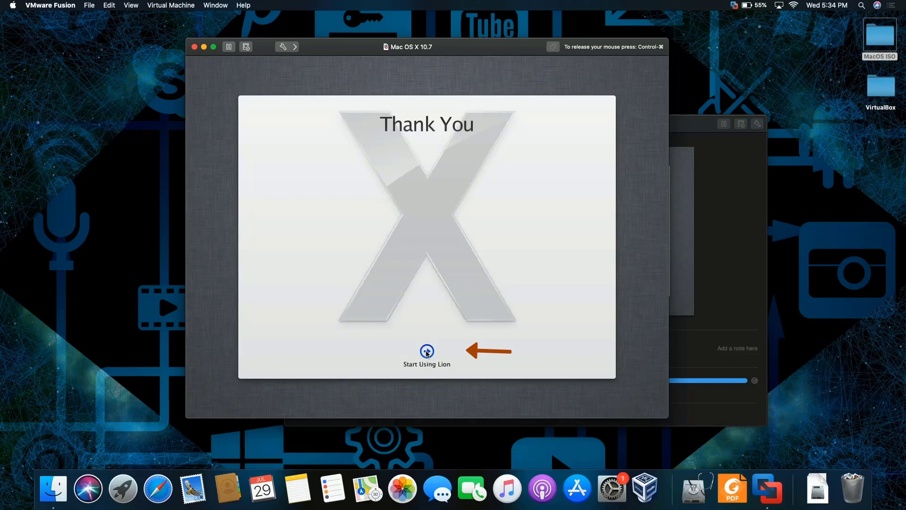
pyautogui.click(427, 352)
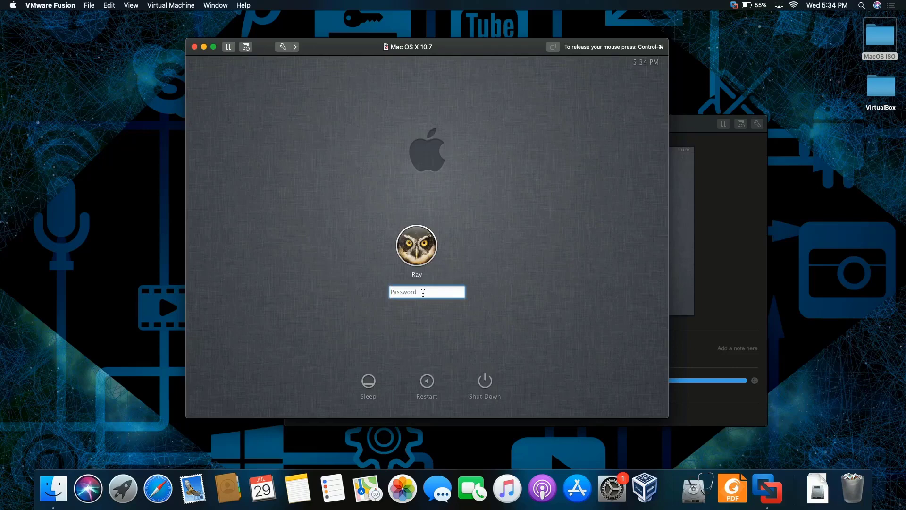
# Enter the account password at the Mac OS X Lion login screen and submit it.
pyautogui.write('***')
pyautogui.press('Return')
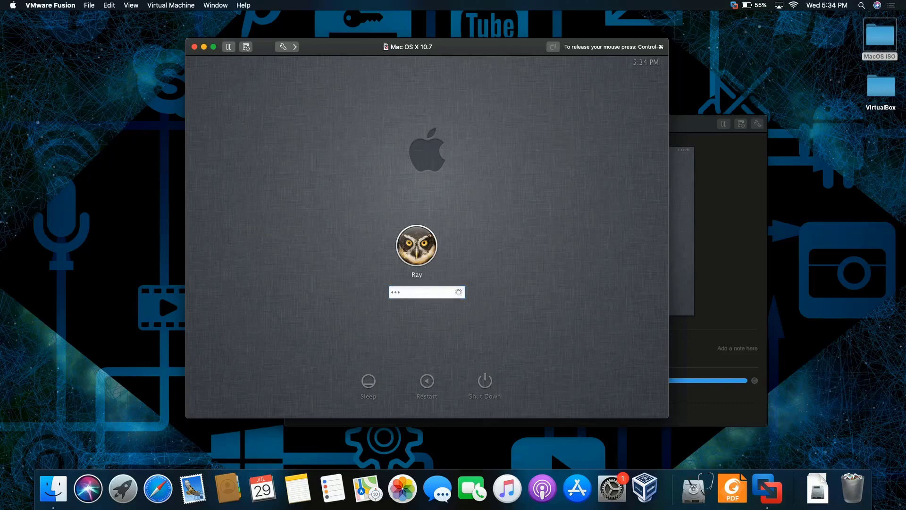